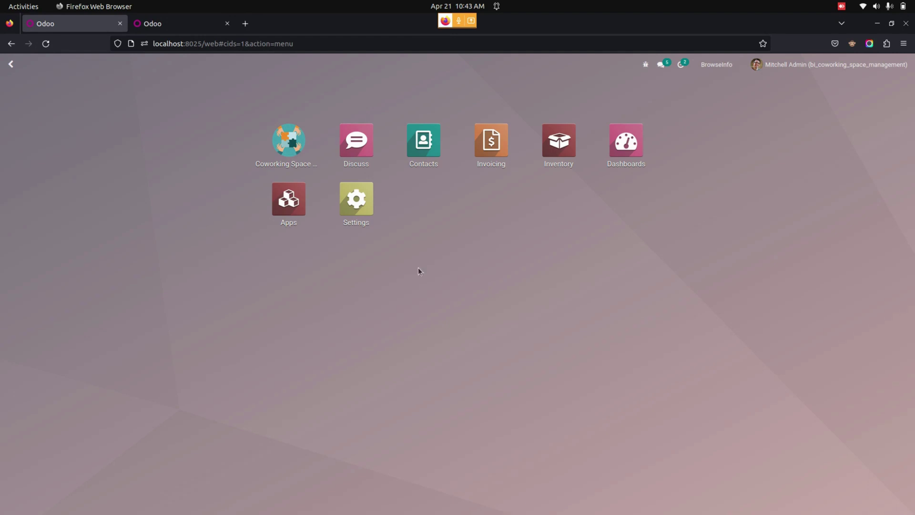
# - Open the admin user's record from Settings > Users & Companies > Users
pyautogui.click(343, 195)
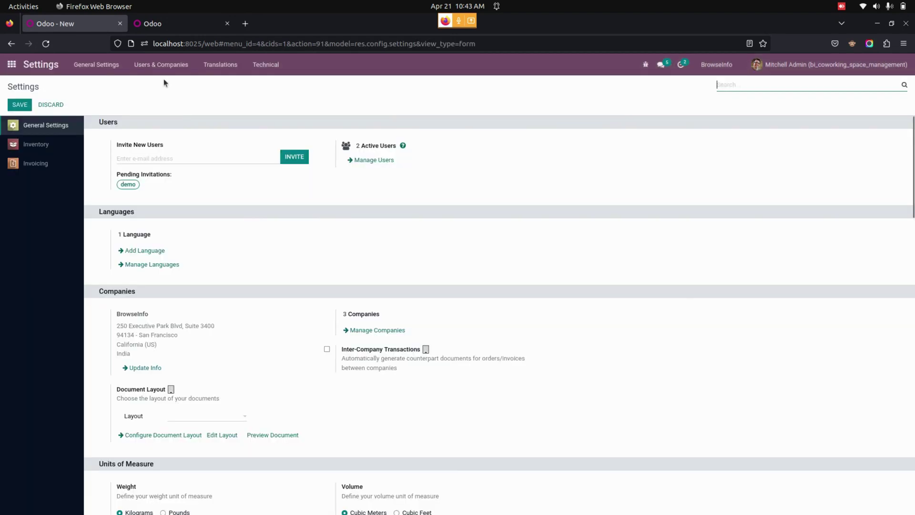
pyautogui.click(167, 65)
pyautogui.click(170, 83)
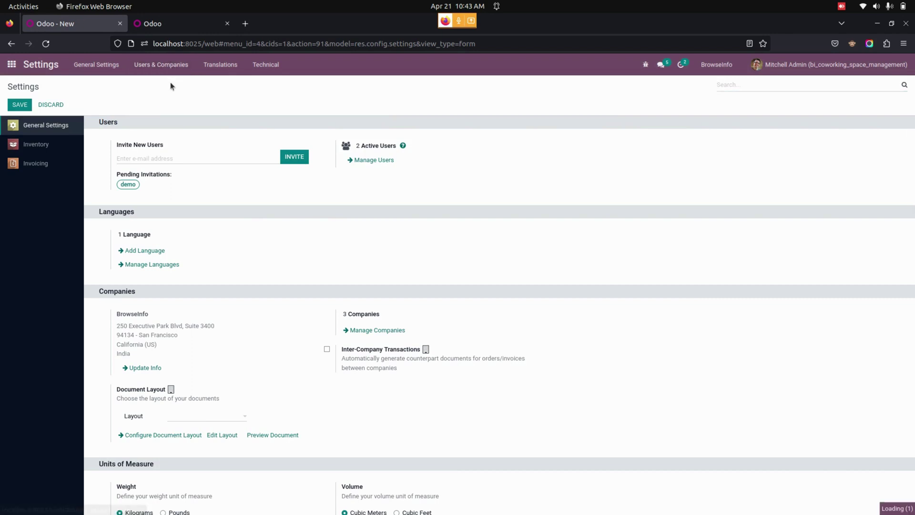
pyautogui.click(103, 167)
# - Set the admin user's Coworking access to Manager, save, and return to the apps home screen
pyautogui.click(19, 105)
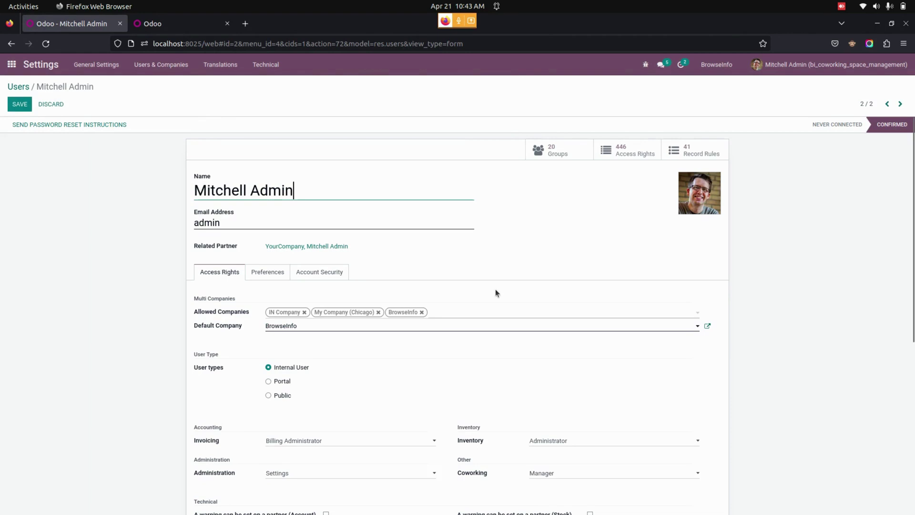
pyautogui.scroll(-5, 567, 280)
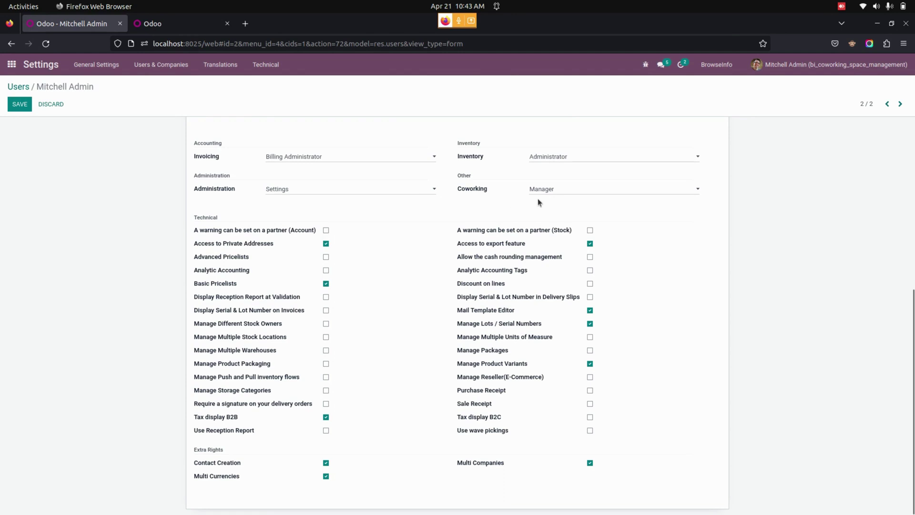
pyautogui.click(576, 191)
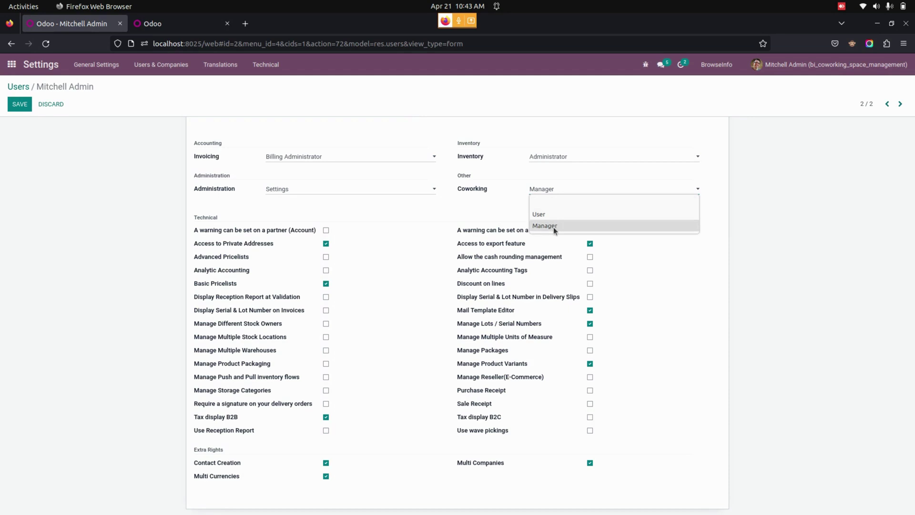
pyautogui.hotkey('alt', 's')
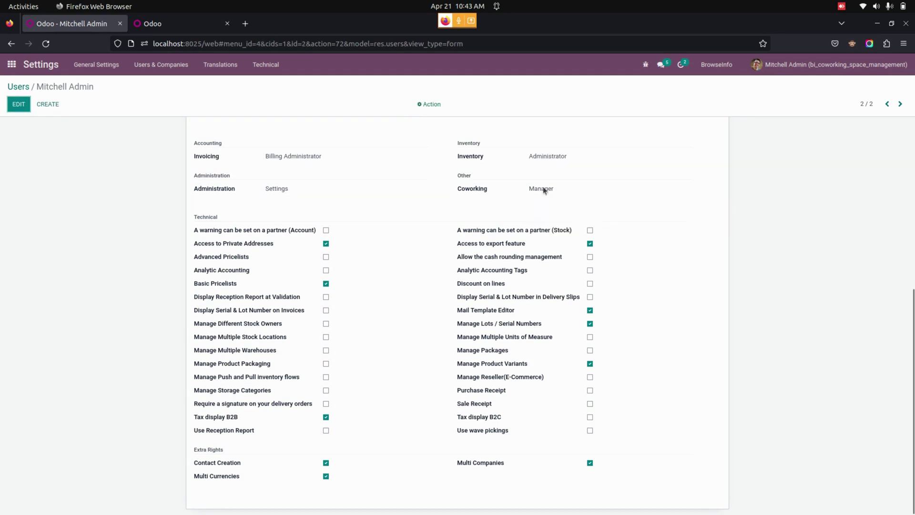
pyautogui.click(12, 64)
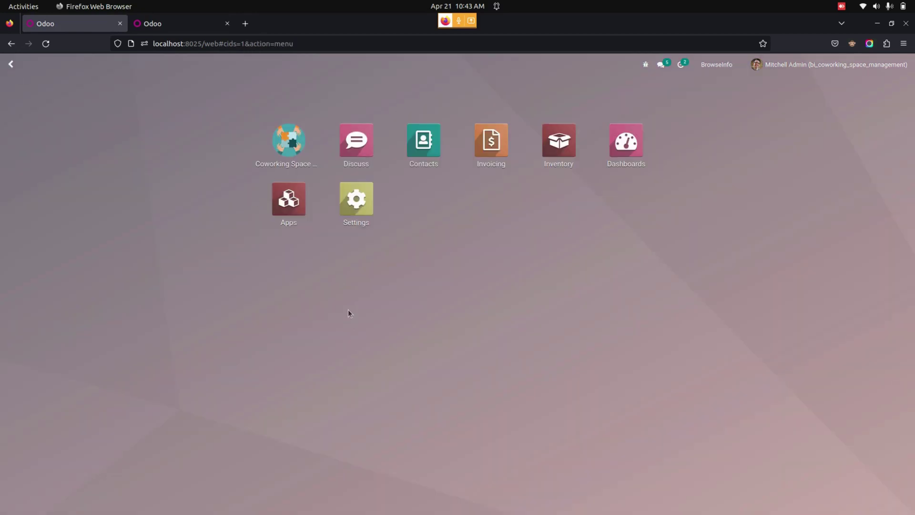
# - Open the Coworking Space Management dashboard showing 3 members and 2 memberships
pyautogui.click(295, 149)
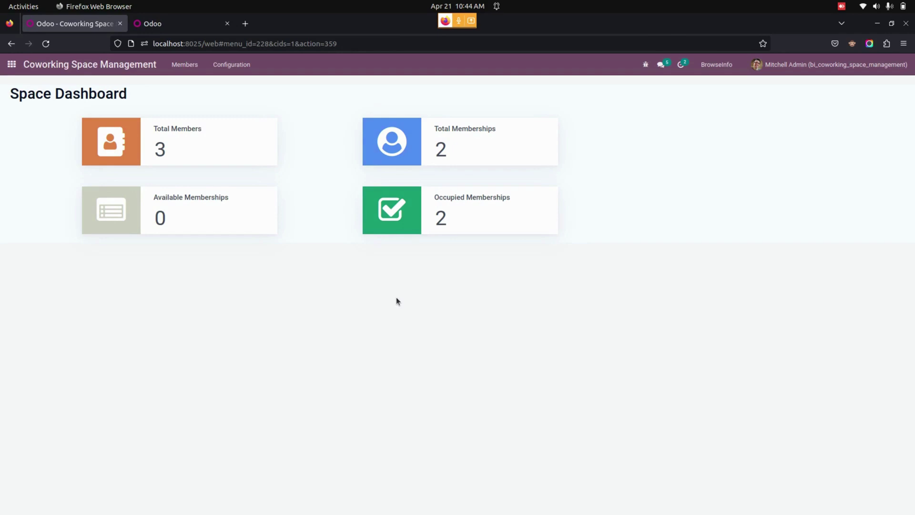
pyautogui.click(244, 65)
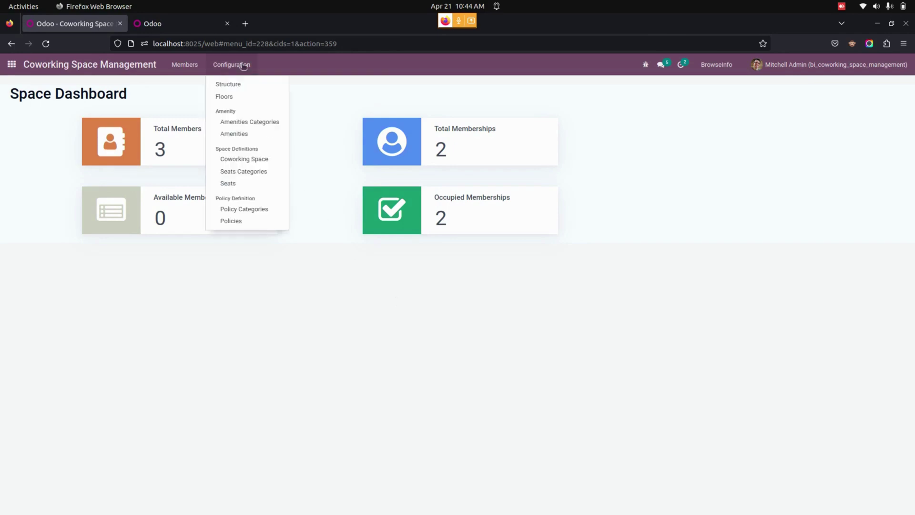
# - Review the space structures (CEO Cabin and three zones), then view floors Floor 1 to Floor 4
pyautogui.click(249, 87)
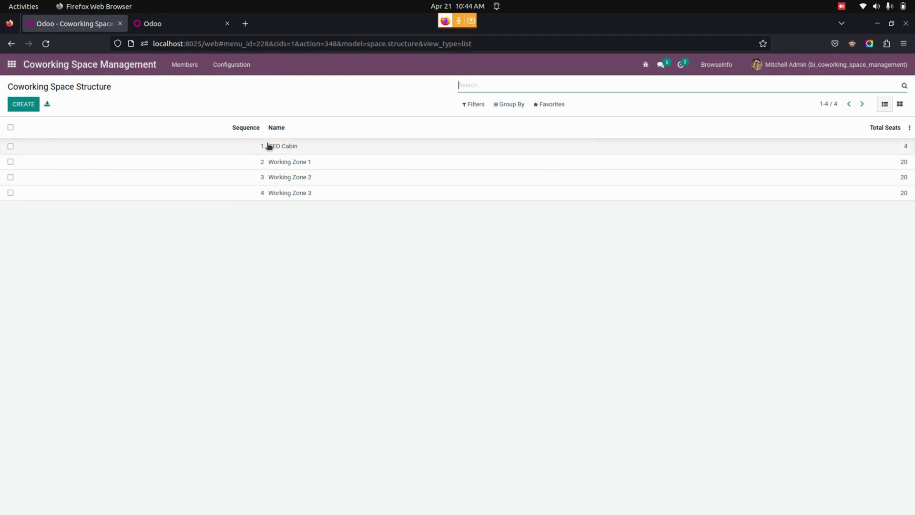
pyautogui.moveTo(883, 133)
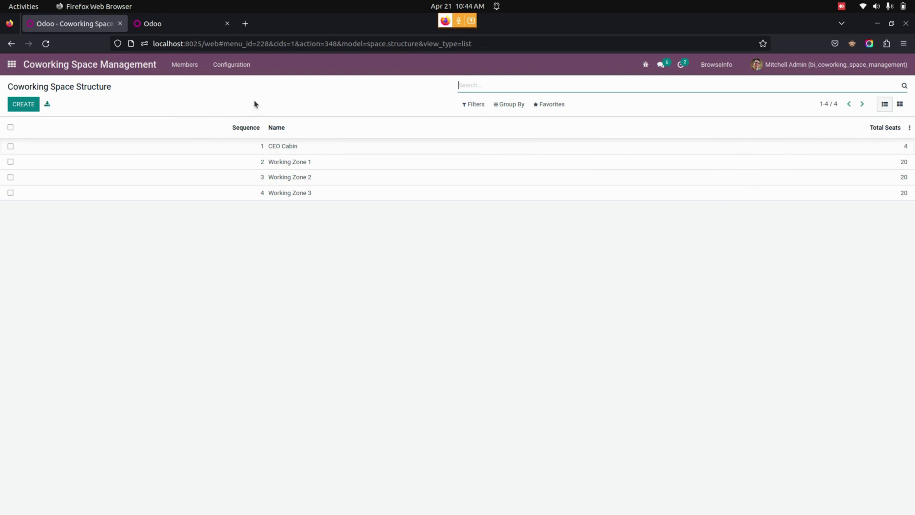
pyautogui.click(234, 64)
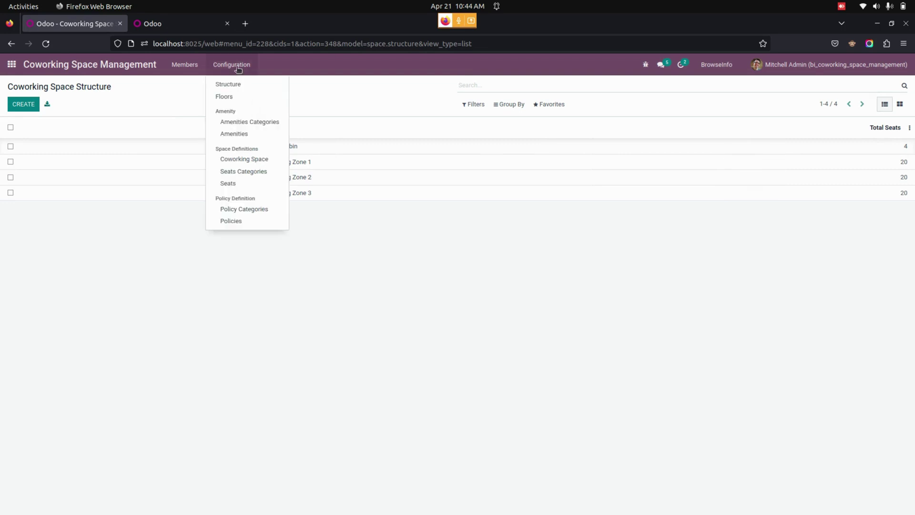
pyautogui.click(239, 100)
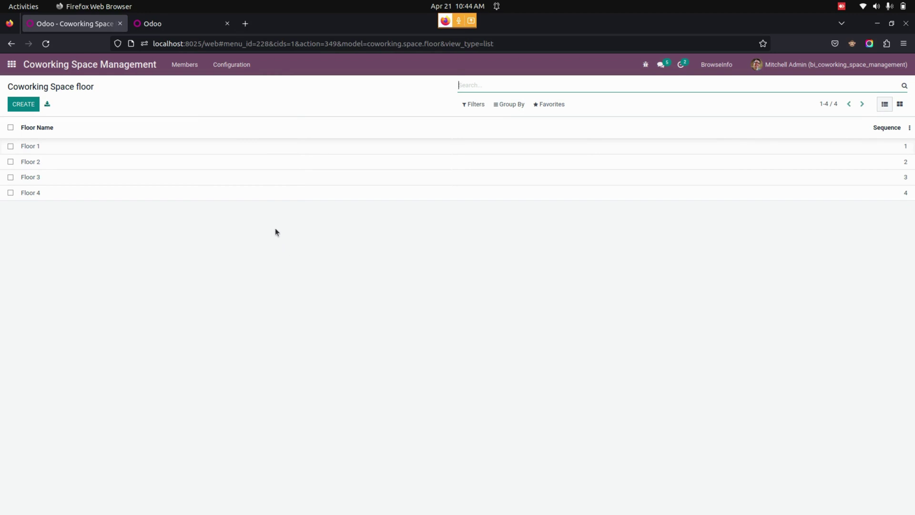
pyautogui.click(239, 67)
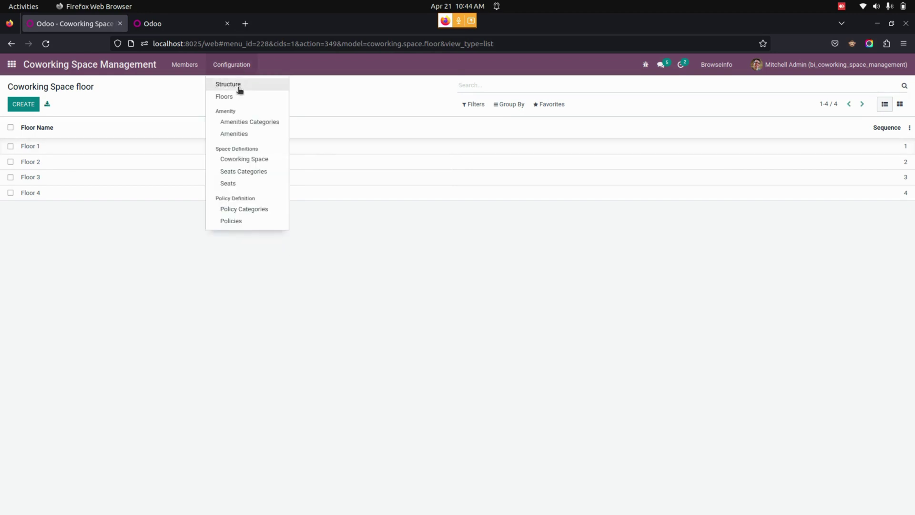
# - Browse amenity categories and amenities, inspect Maintenance at 1,500.00 per day, then list coworking spaces
pyautogui.click(258, 125)
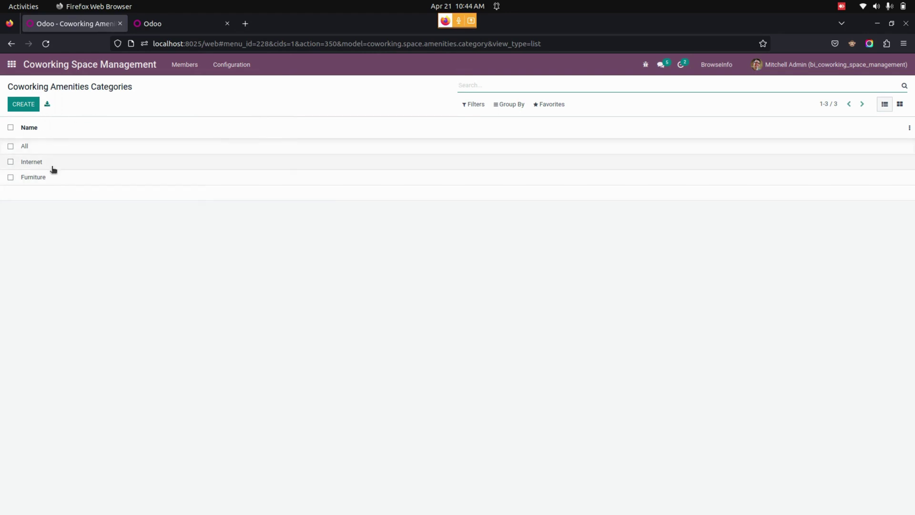
pyautogui.click(227, 67)
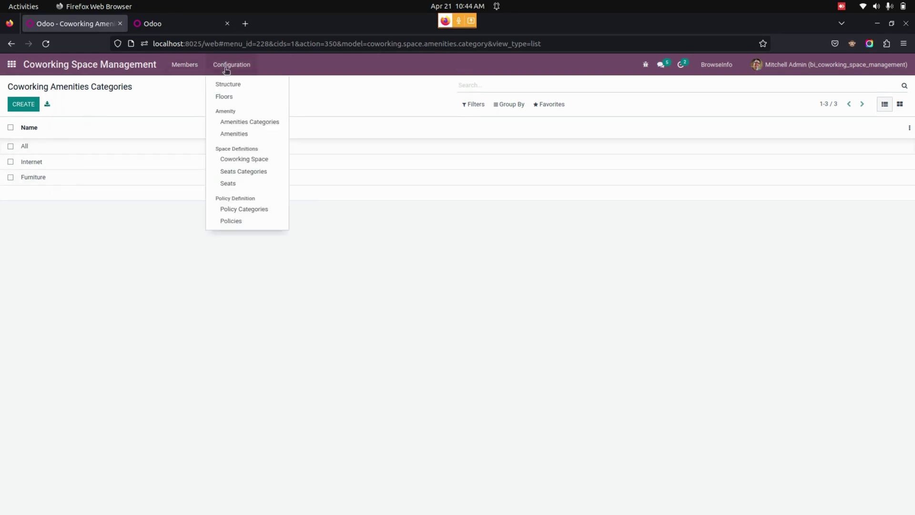
pyautogui.click(242, 136)
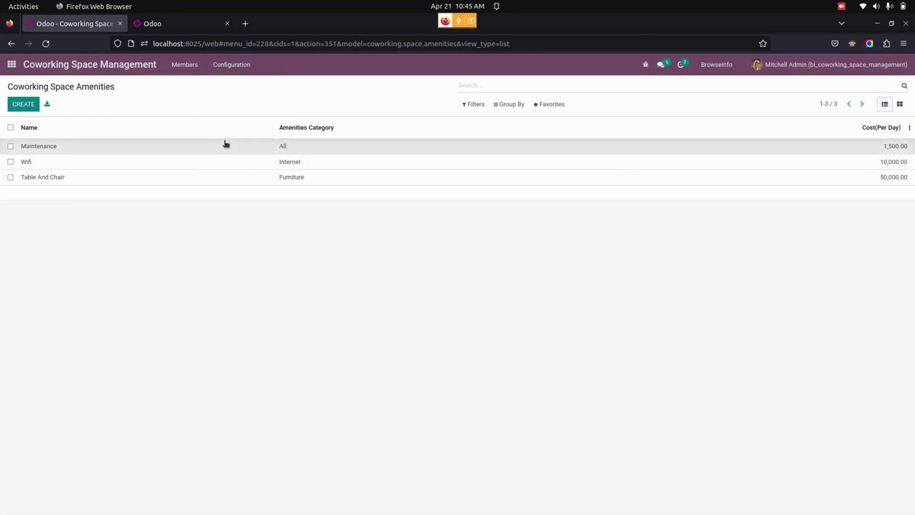
pyautogui.click(225, 145)
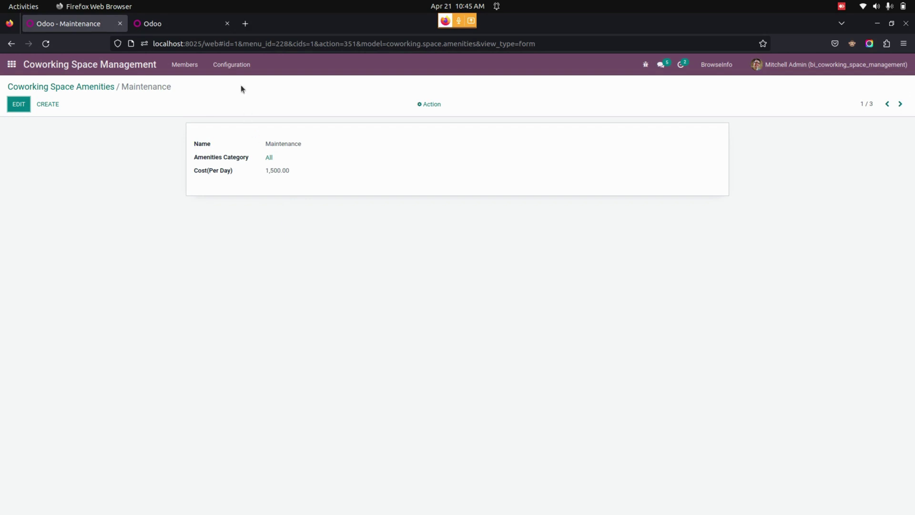
pyautogui.click(244, 66)
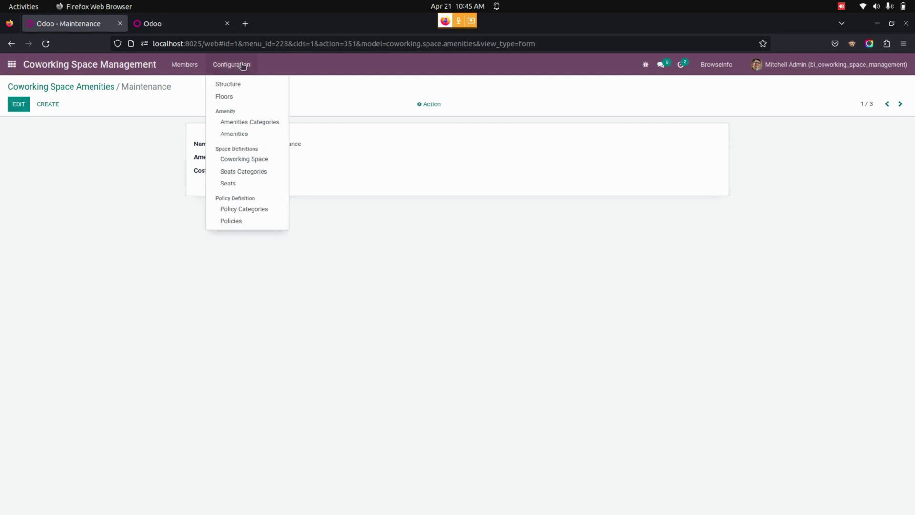
pyautogui.click(251, 164)
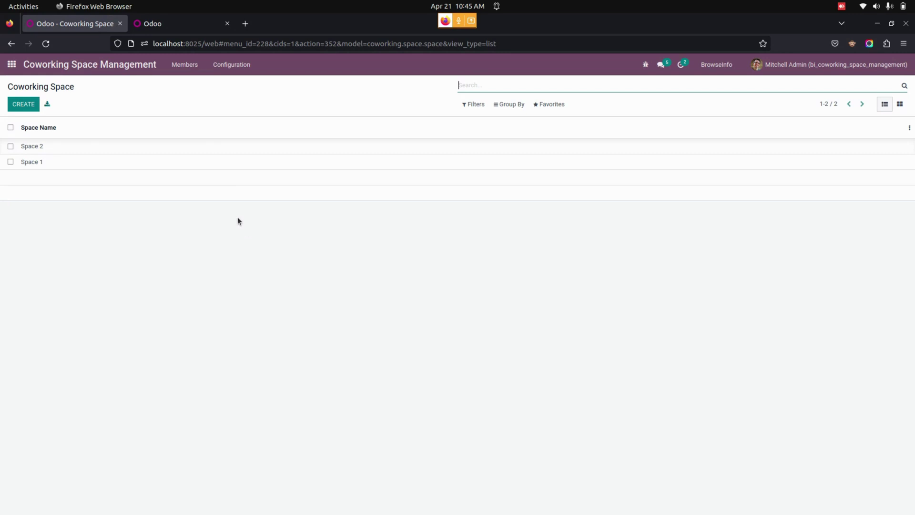
# - Open Space 1 in edit mode to check its Deposit and Cancellation policies, then view policy categories
pyautogui.click(69, 165)
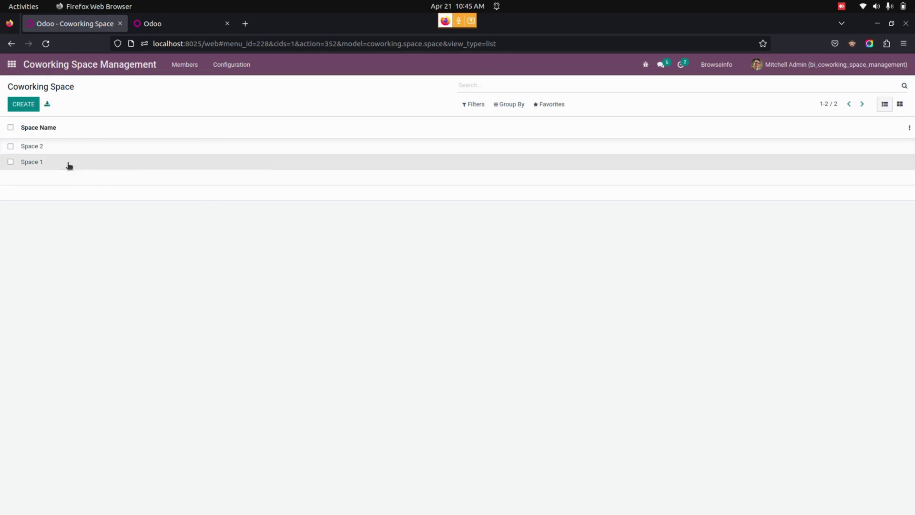
pyautogui.click(19, 103)
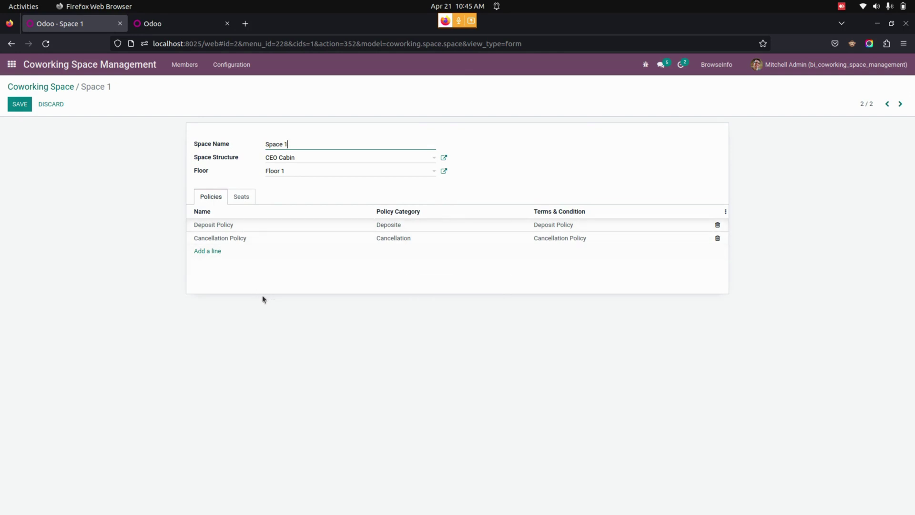
pyautogui.click(232, 66)
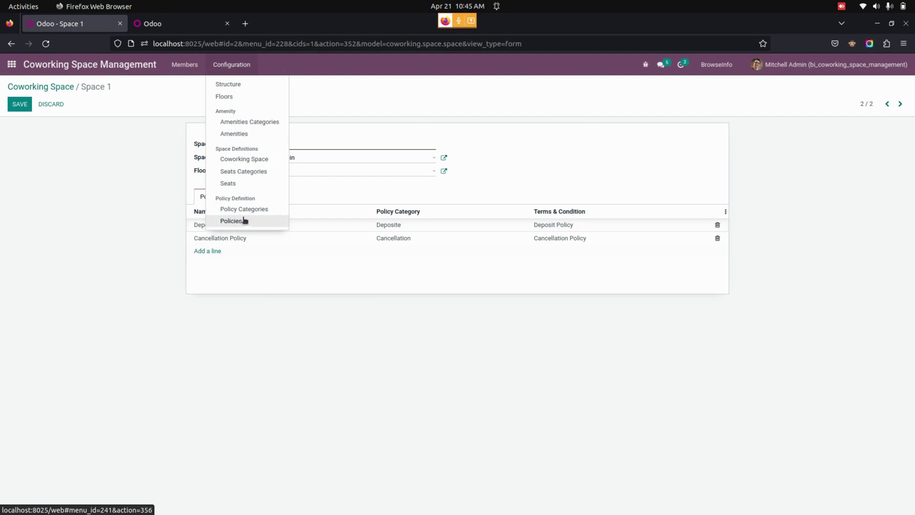
pyautogui.click(262, 208)
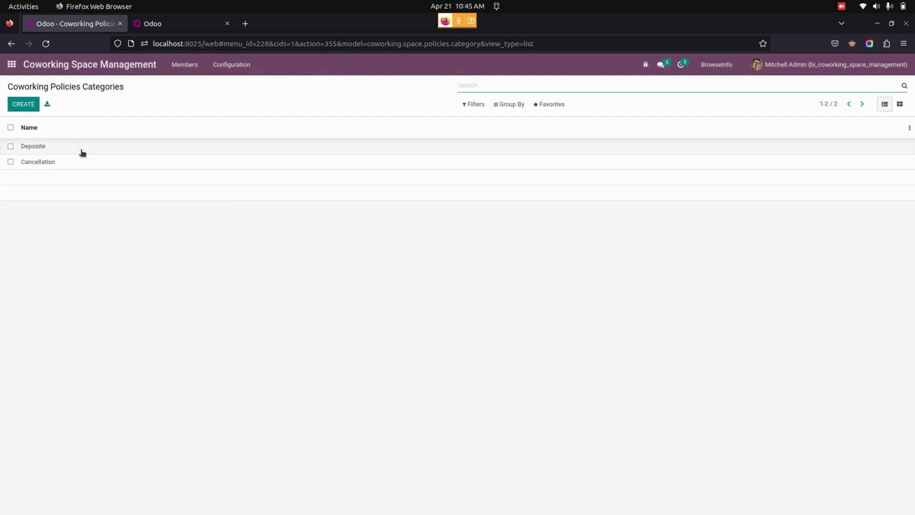
# - Review the four space policies, opening Deposit Policy in edit mode, then view the seat categories
pyautogui.click(224, 65)
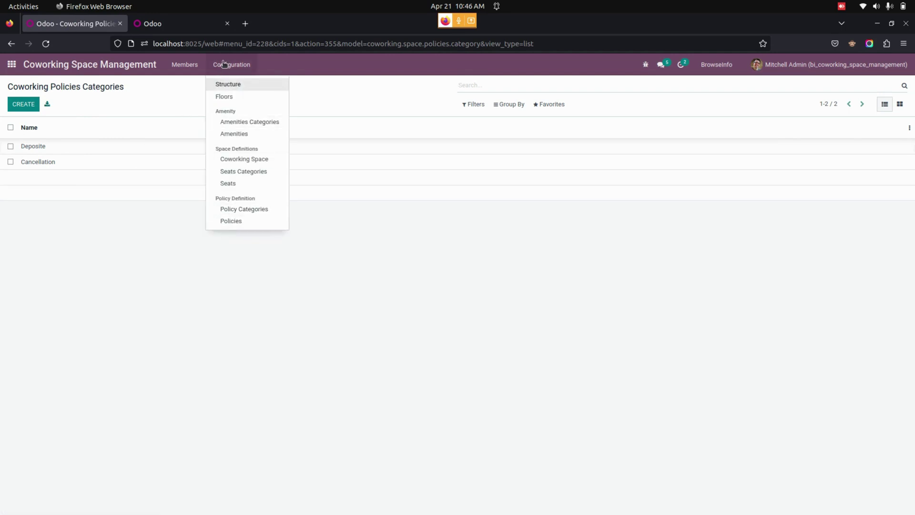
pyautogui.click(247, 223)
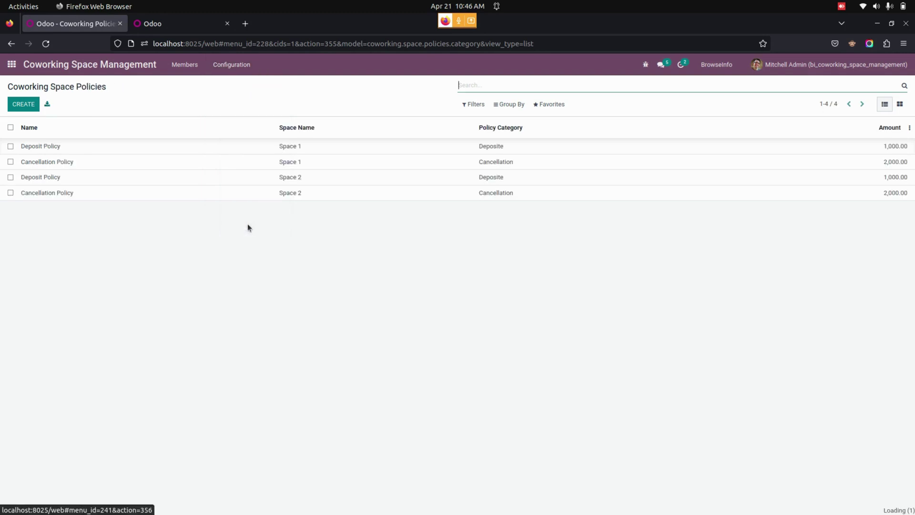
pyautogui.click(150, 149)
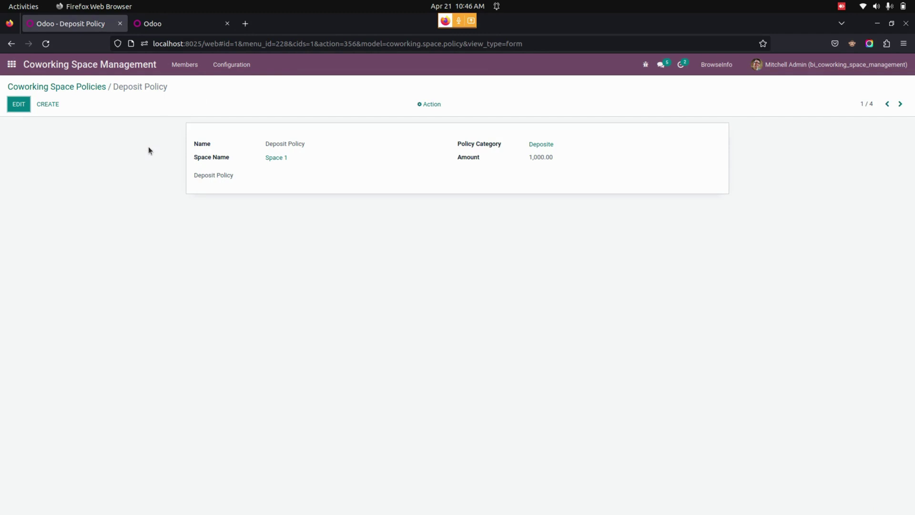
pyautogui.click(19, 105)
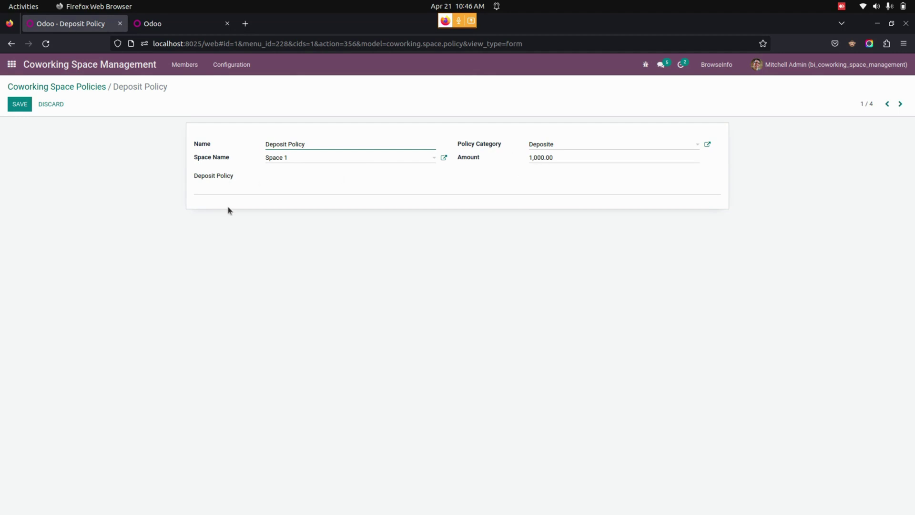
pyautogui.click(91, 88)
pyautogui.click(239, 67)
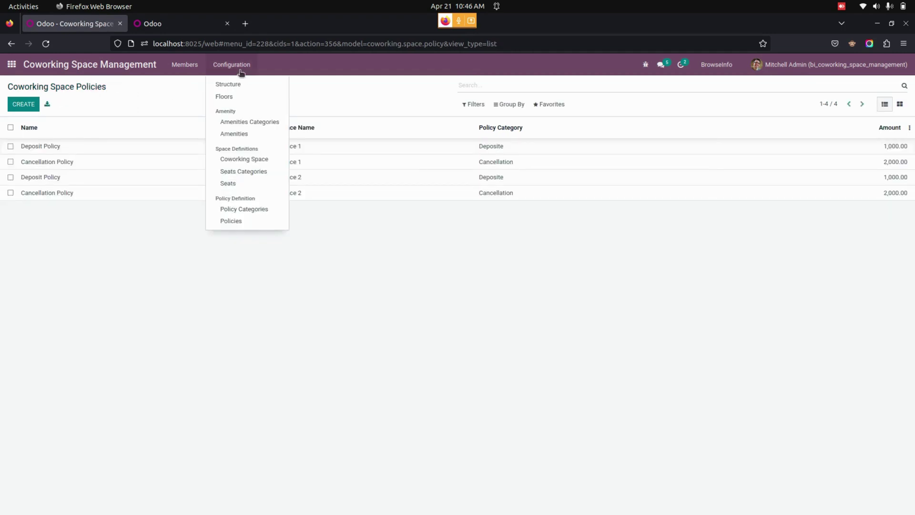
pyautogui.click(256, 172)
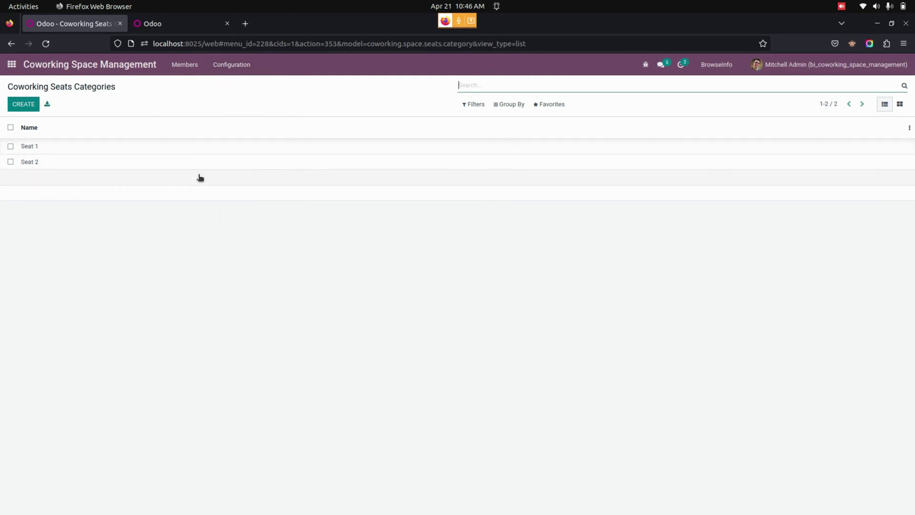
# - List the coworking seats and open seat Aggreement 1, assigned to Seat 1 in Space 1
pyautogui.click(232, 70)
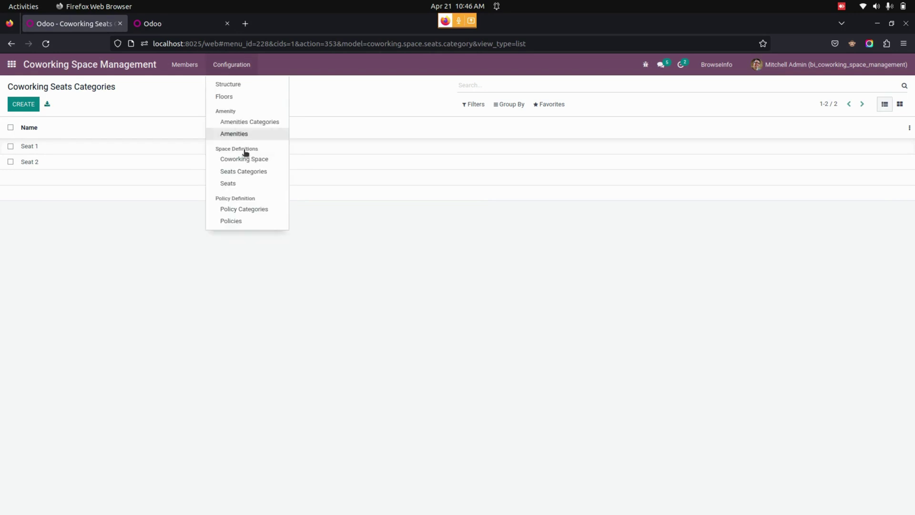
pyautogui.click(254, 185)
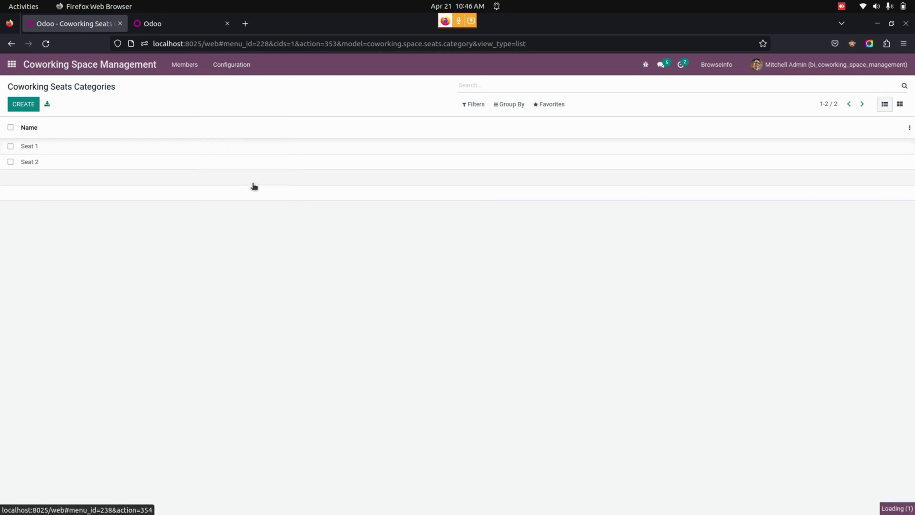
pyautogui.click(243, 151)
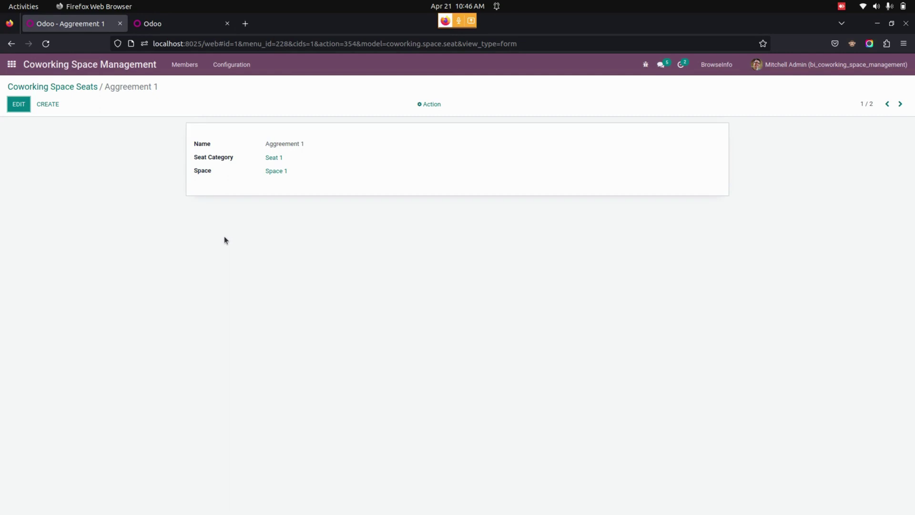
pyautogui.click(181, 67)
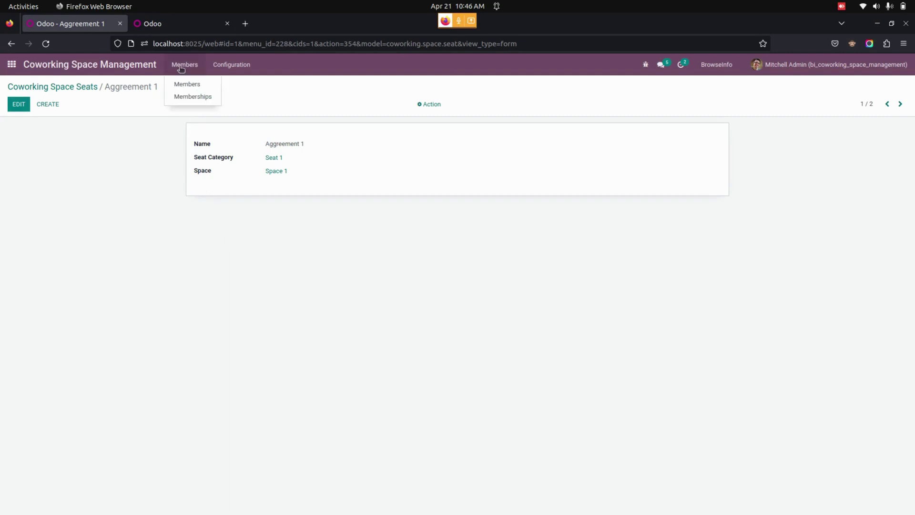
# - Open Amsika's member card showing ₹10,100.00 invoiced, then list the coworking memberships
pyautogui.click(201, 87)
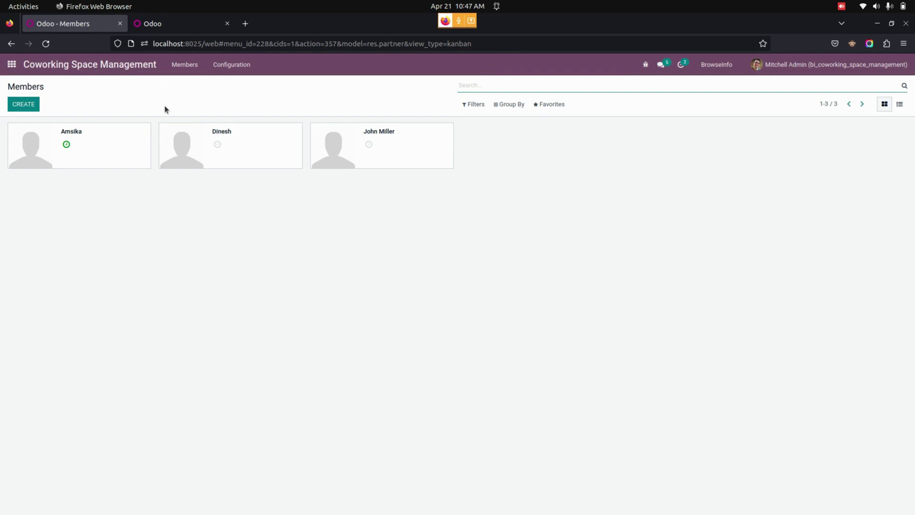
pyautogui.click(127, 142)
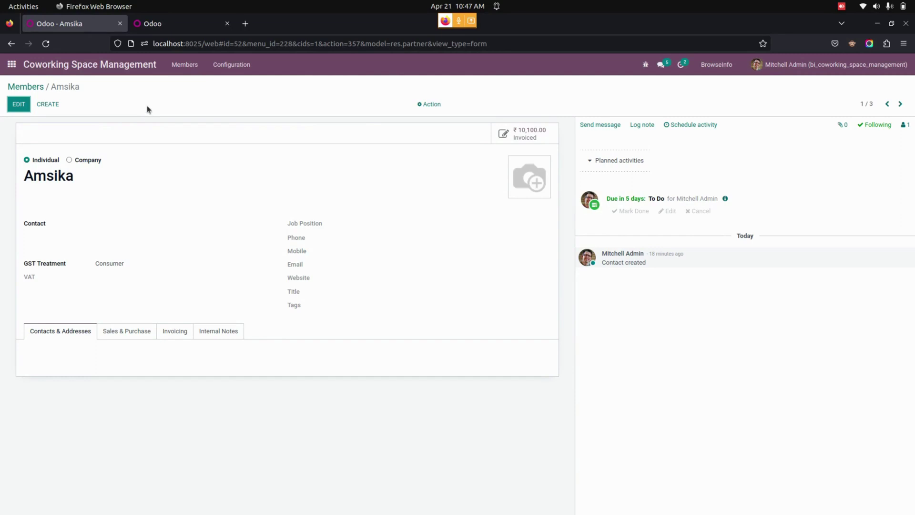
pyautogui.click(184, 69)
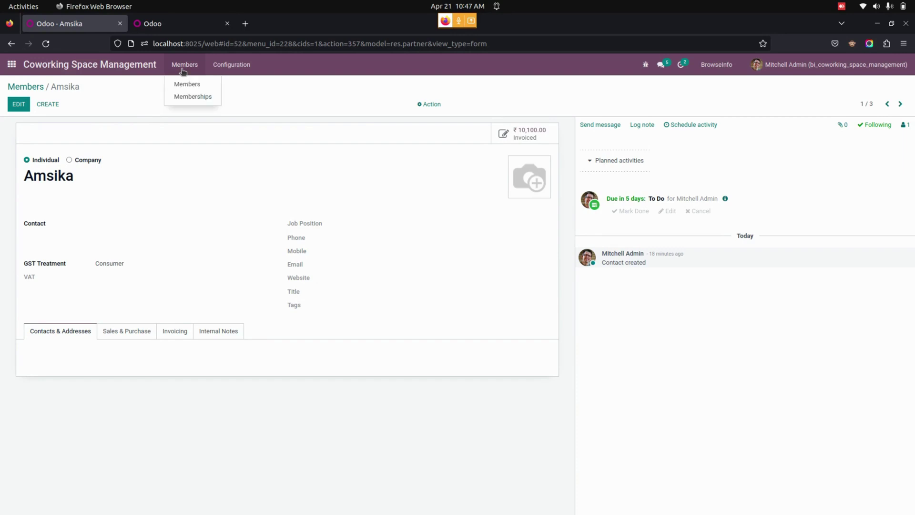
pyautogui.click(189, 98)
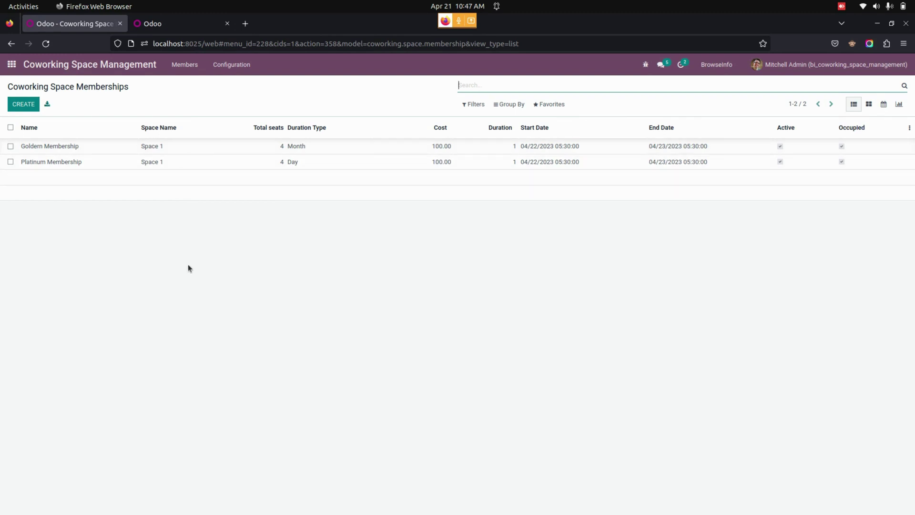
# - Open Goldern Membership in edit mode, keep its duration type as Month, and go home
pyautogui.click(170, 149)
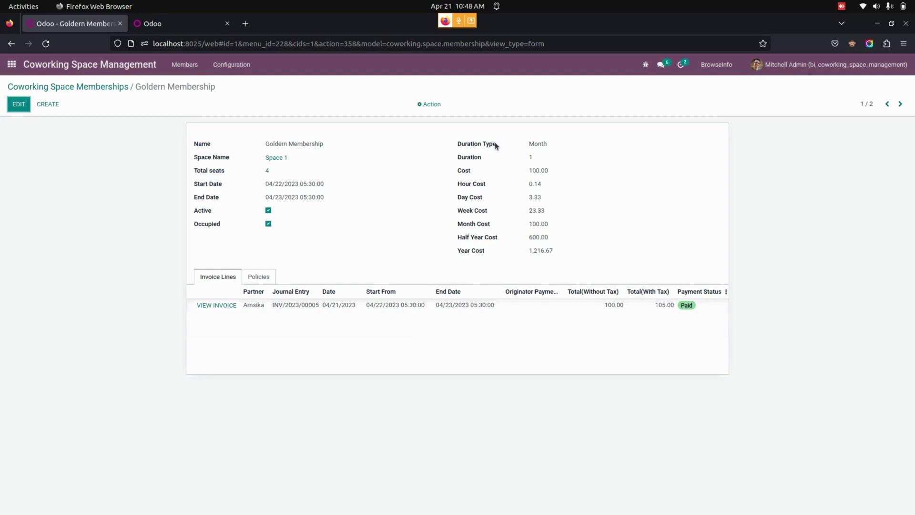
pyautogui.click(19, 104)
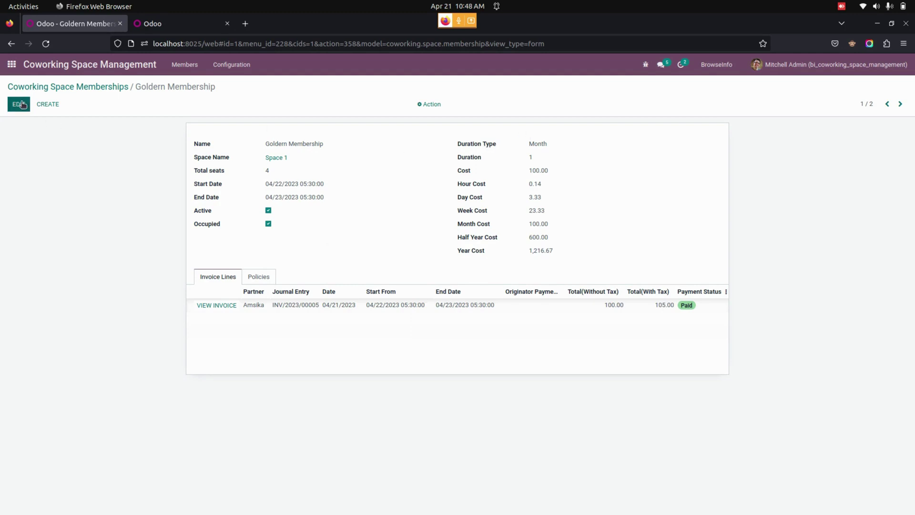
pyautogui.click(554, 145)
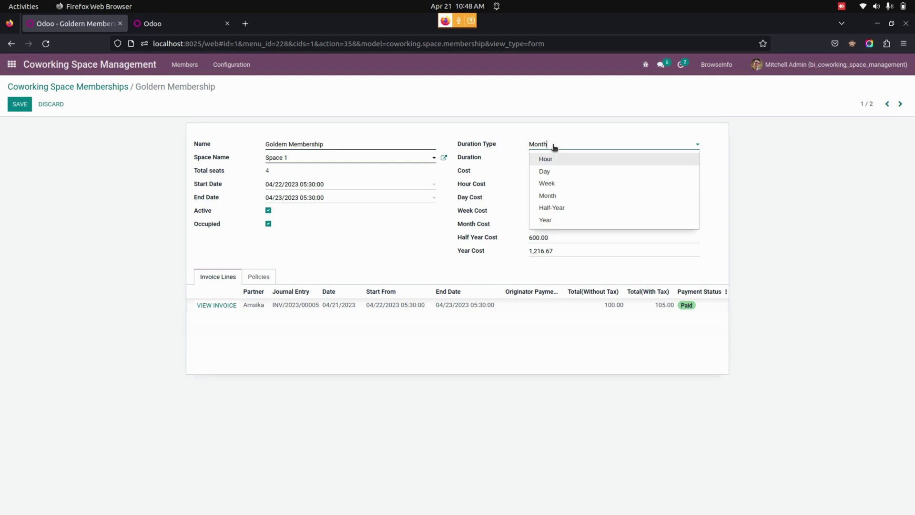
pyautogui.click(774, 159)
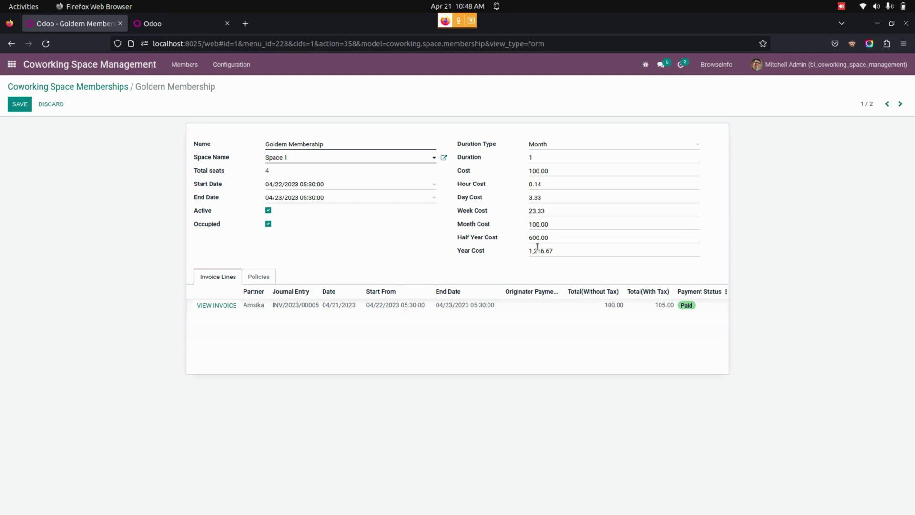
pyautogui.click(11, 65)
# - Start a new customer invoice for Amsika with a Goldern Membership line
pyautogui.click(497, 147)
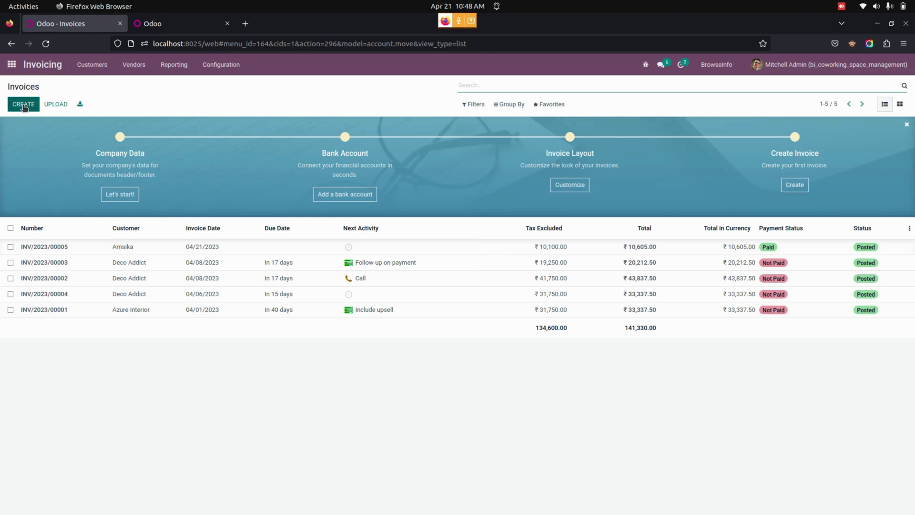
pyautogui.click(23, 107)
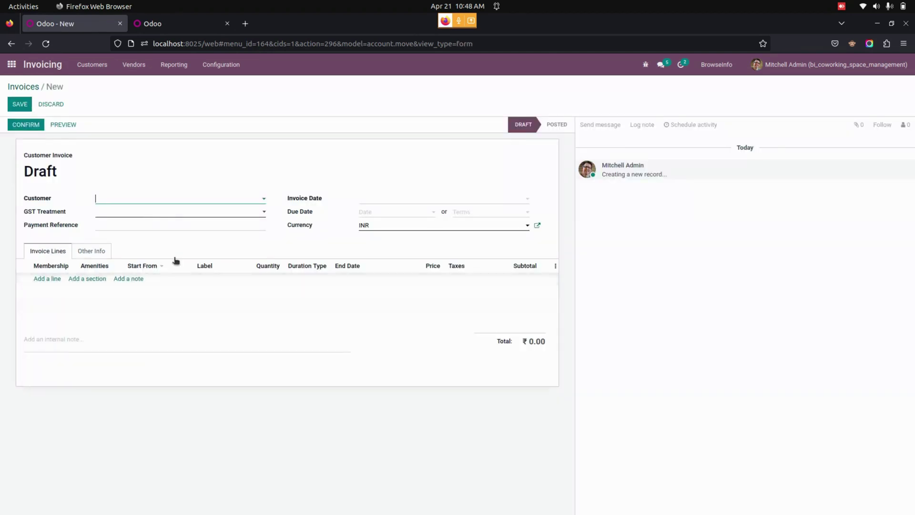
pyautogui.click(135, 204)
pyautogui.click(137, 238)
pyautogui.click(50, 279)
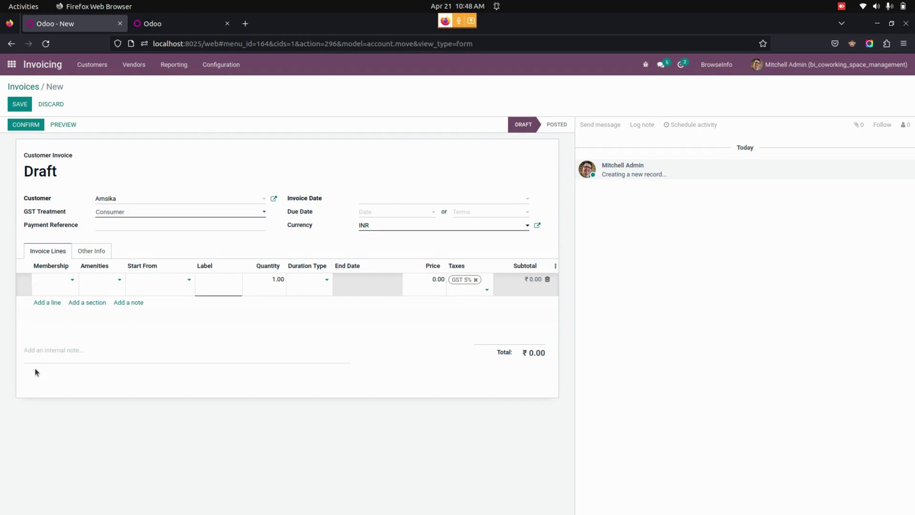
pyautogui.click(52, 280)
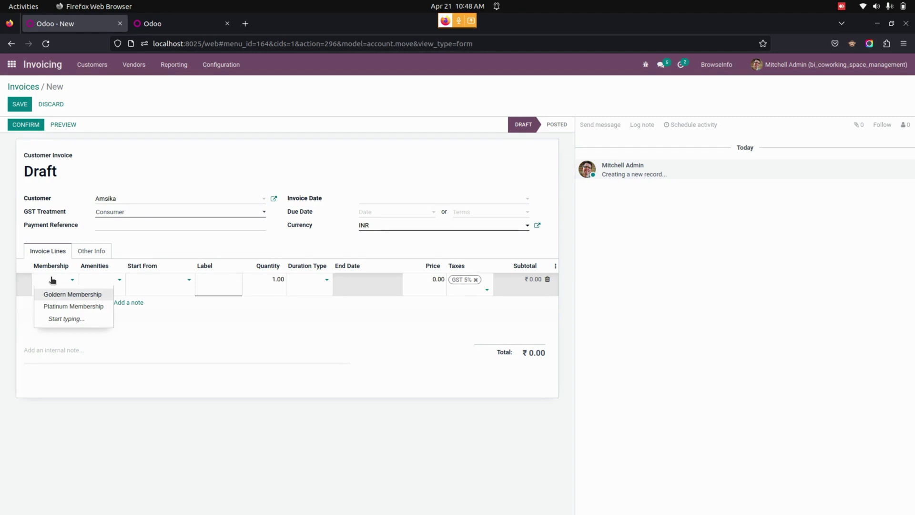
pyautogui.click(69, 296)
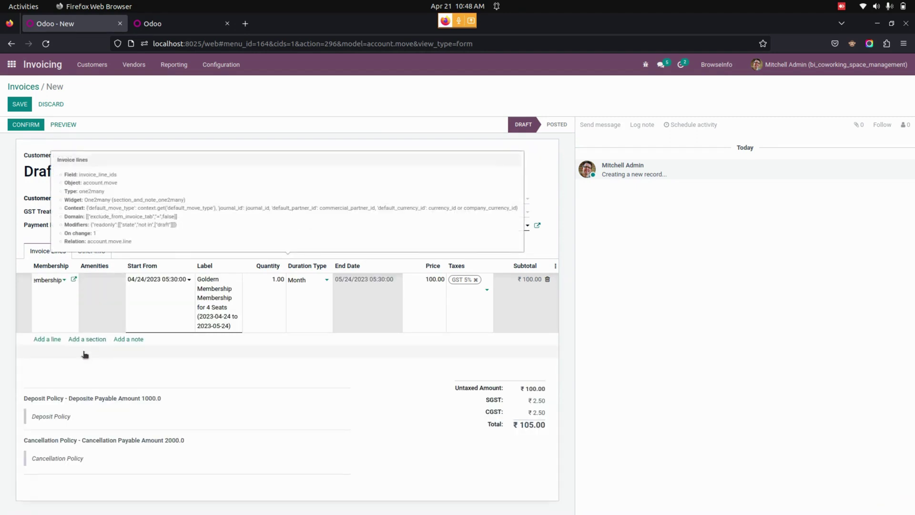
# - Add a Wifi amenity line, then save and post the invoice totalling ₹10,605.00
pyautogui.click(56, 341)
pyautogui.click(104, 340)
pyautogui.click(112, 366)
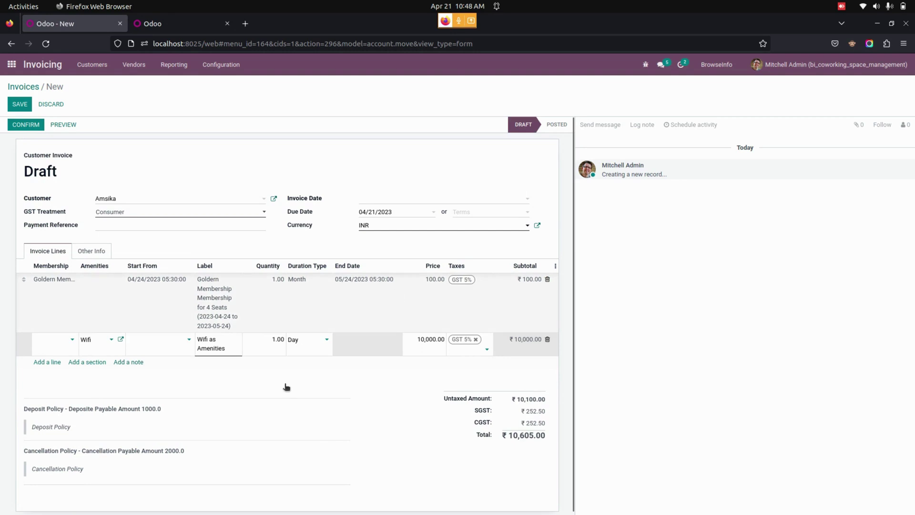
pyautogui.click(334, 437)
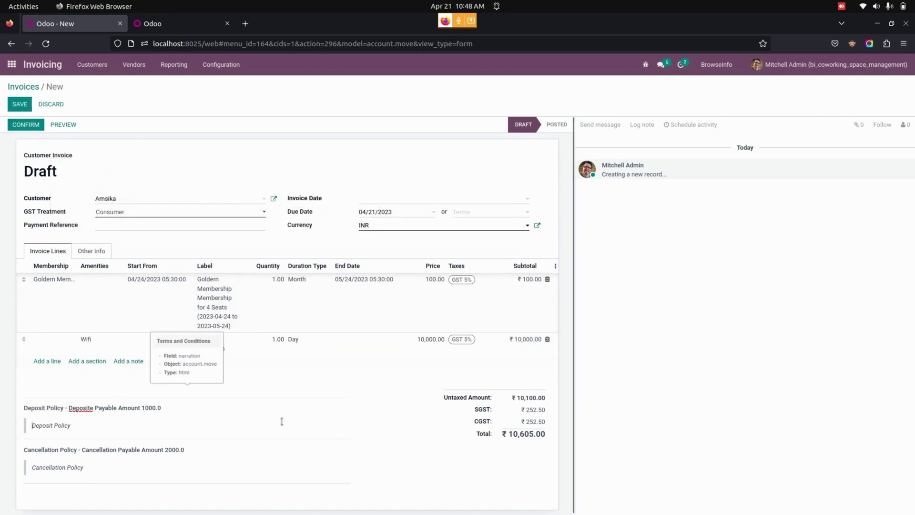
pyautogui.click(20, 105)
pyautogui.click(28, 127)
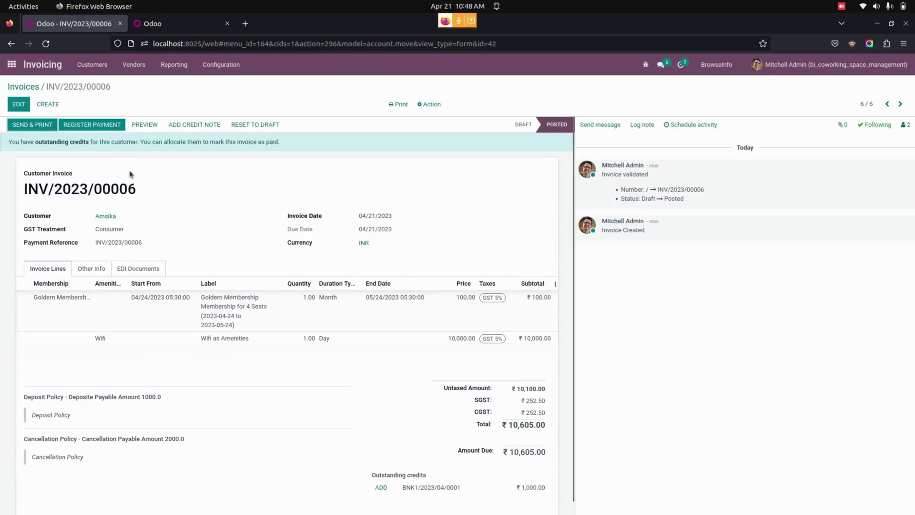
# - Open the Goldern Membership record from Coworking Space Management's Memberships list
pyautogui.click(12, 64)
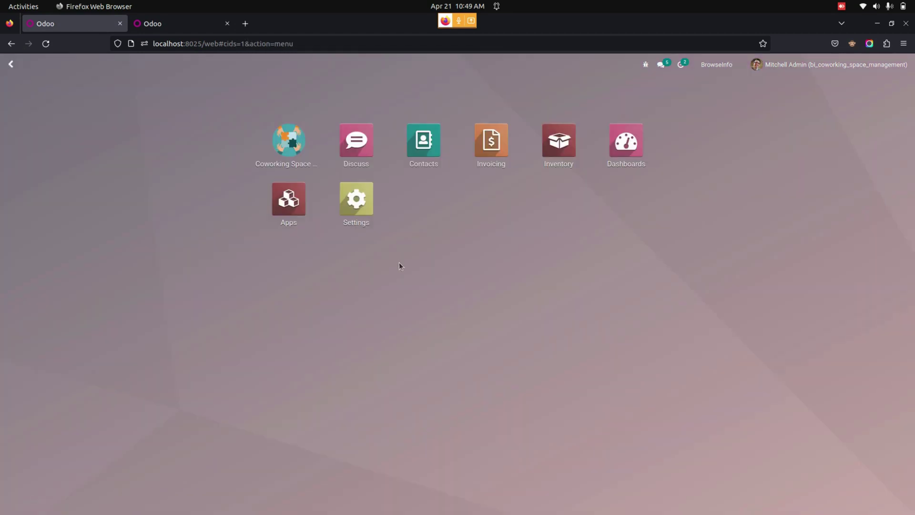
pyautogui.click(291, 145)
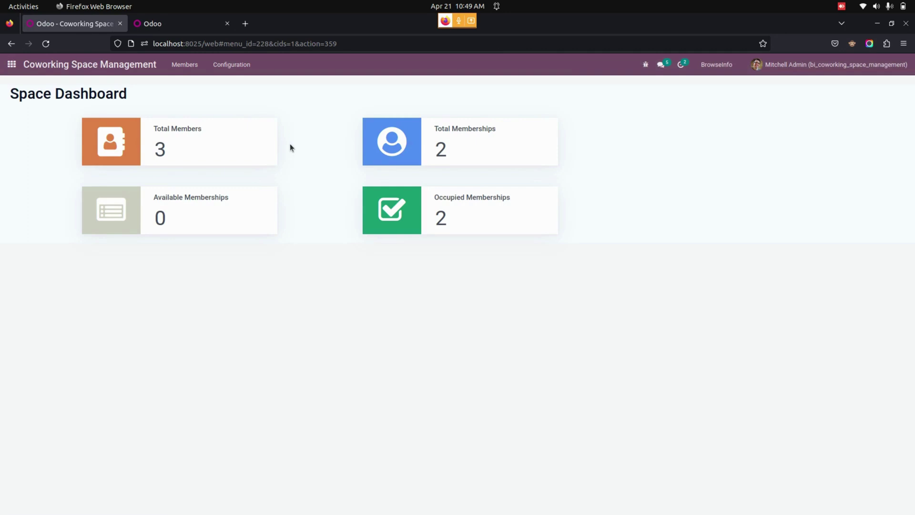
pyautogui.click(185, 65)
pyautogui.click(193, 98)
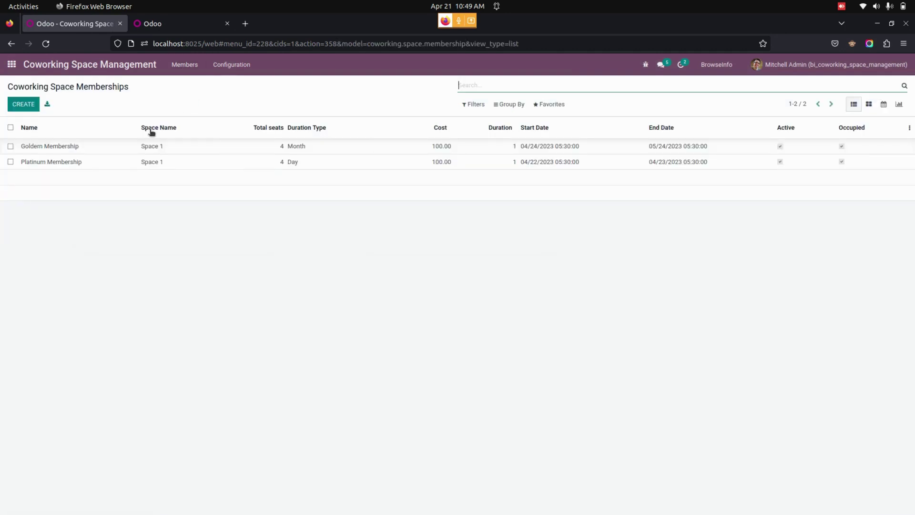
pyautogui.click(88, 147)
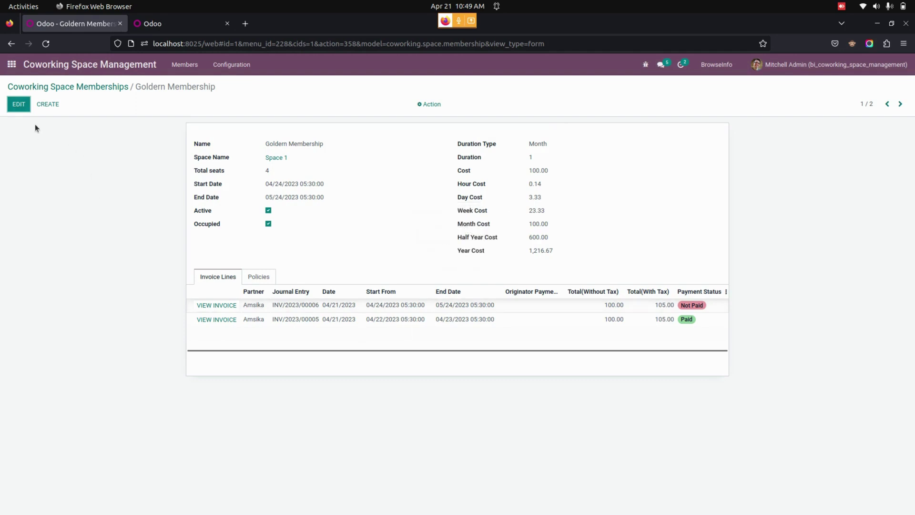
# - Inspect the linked invoice INV/2023/00006 for 105.00, still Not Paid, then return to the membership
pyautogui.click(19, 104)
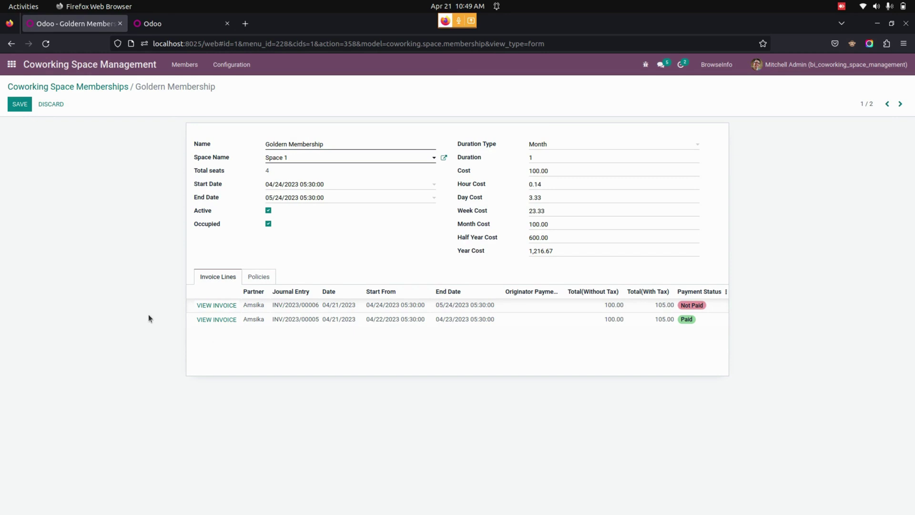
pyautogui.click(209, 306)
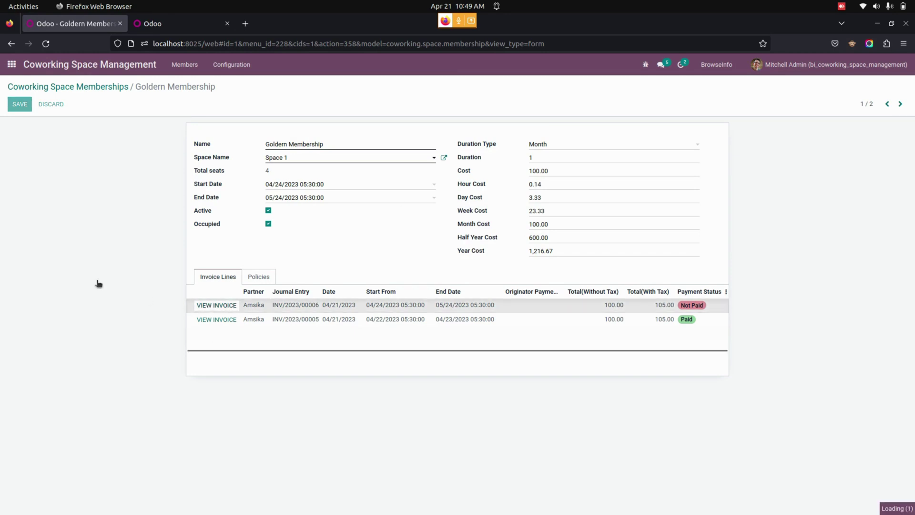
pyautogui.click(188, 87)
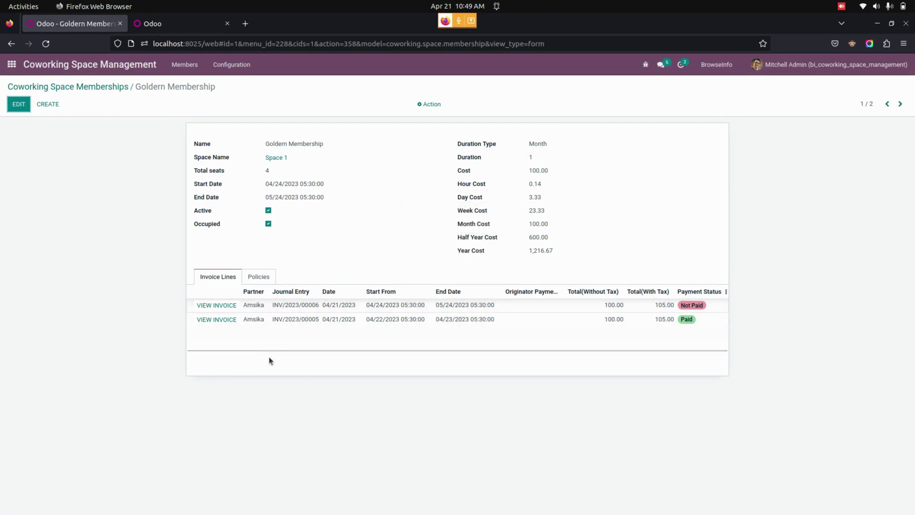
# - Register the ₹10,605.00 payment for INV/2023/00006, then return to the Goldern Membership record
pyautogui.click(215, 306)
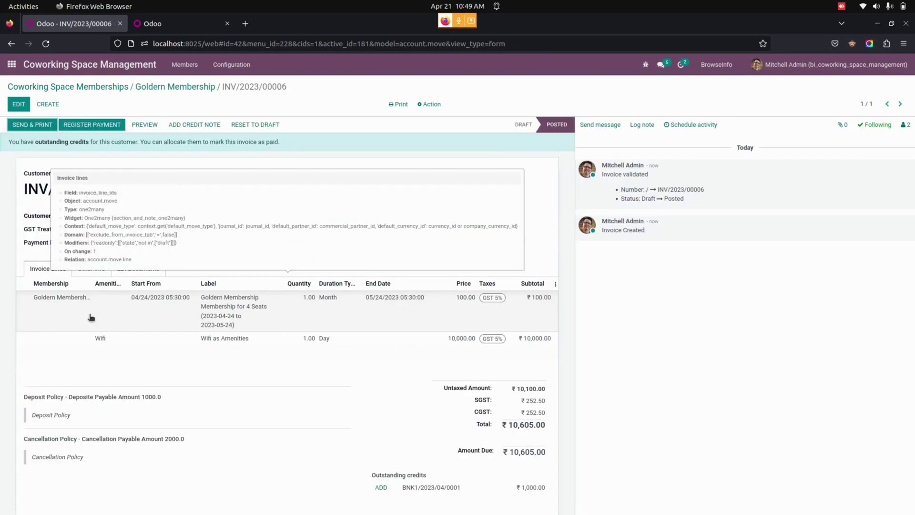
pyautogui.click(93, 124)
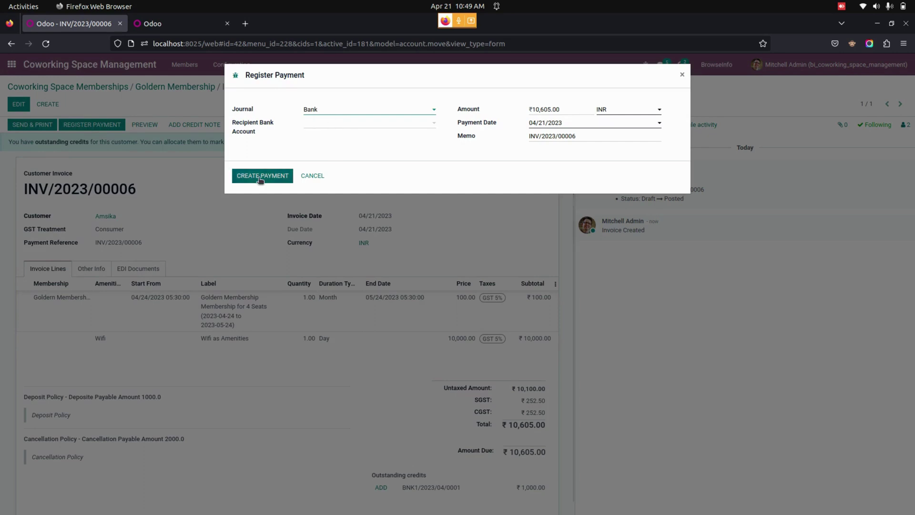
pyautogui.click(260, 178)
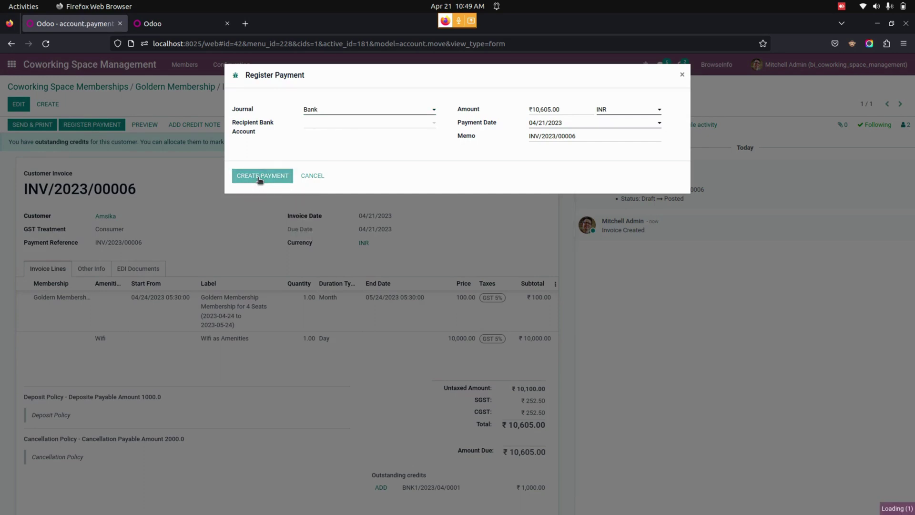
pyautogui.click(164, 86)
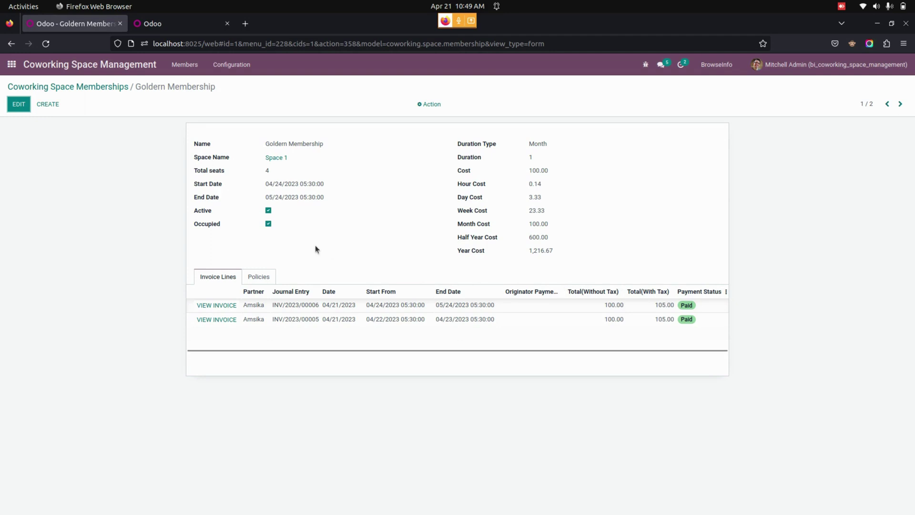
# - Review the membership's deposit and cancellation policies, then the customer payments list totalling 22,210.00
pyautogui.click(265, 278)
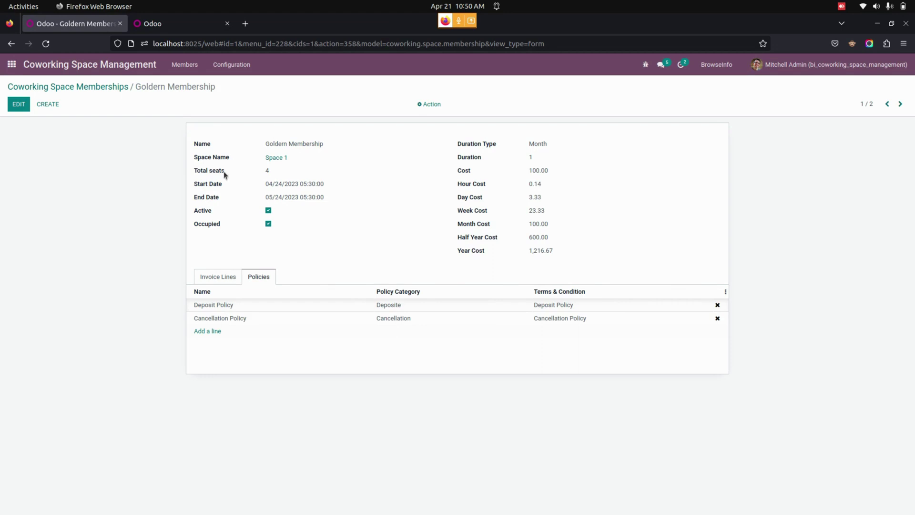
pyautogui.click(10, 65)
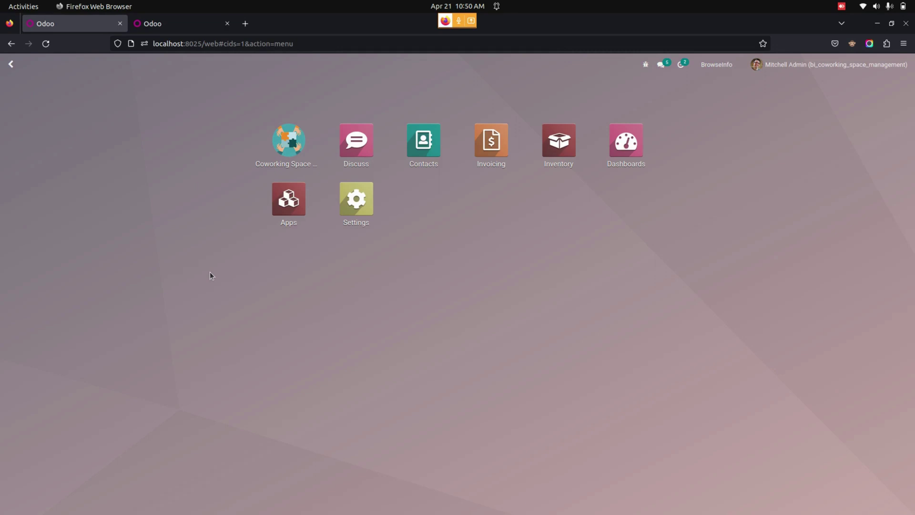
pyautogui.click(492, 141)
pyautogui.click(102, 72)
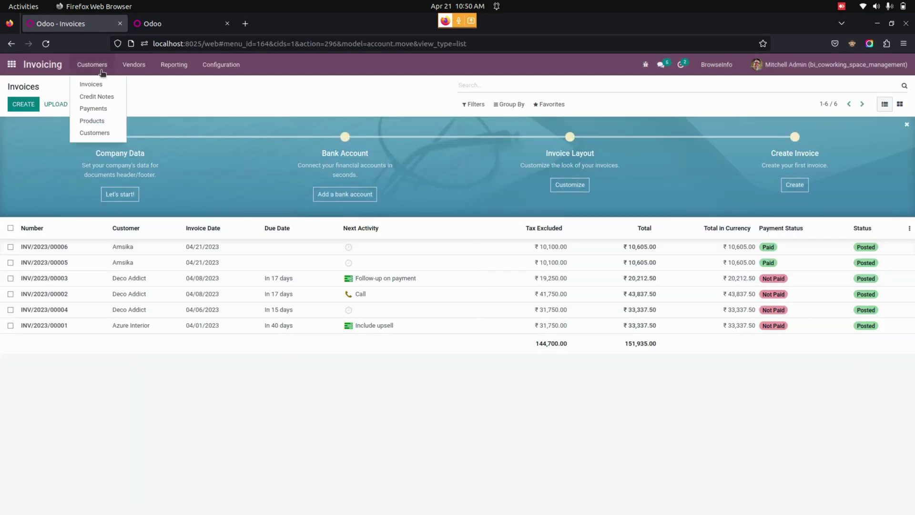
pyautogui.click(102, 110)
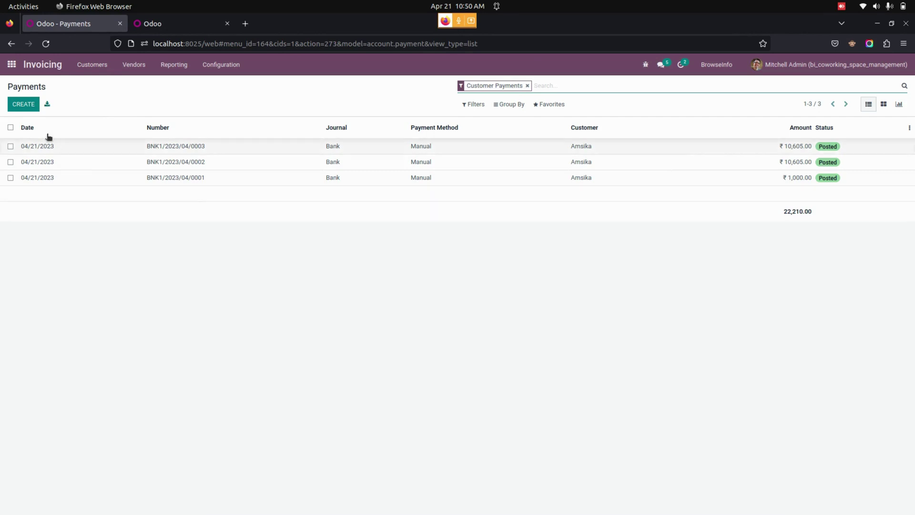
pyautogui.click(11, 64)
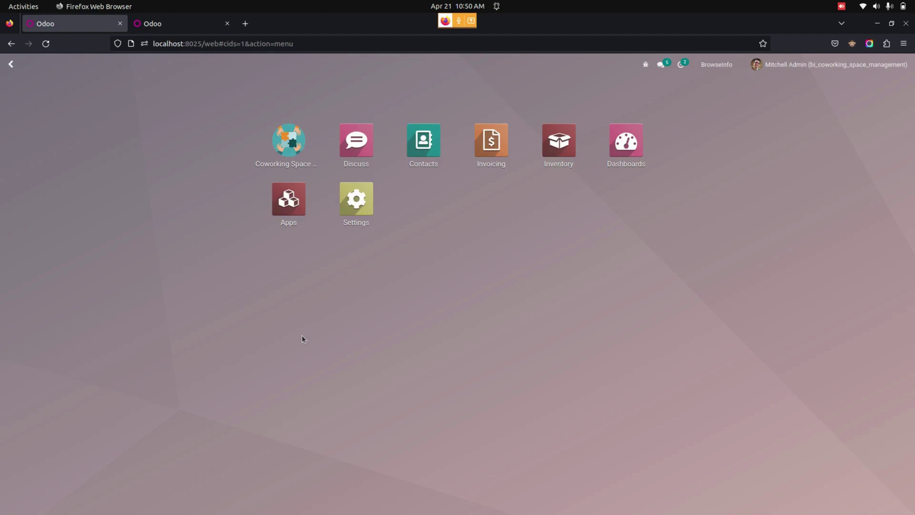